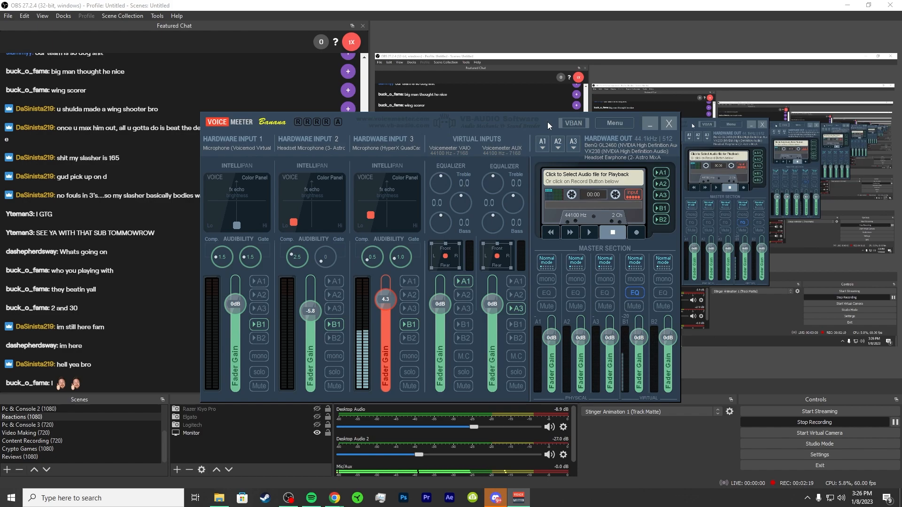
Step: Put the VoiceMeeter window away, open the Windows Sound dialog and move it to the middle of the screen
left_click(663, 449)
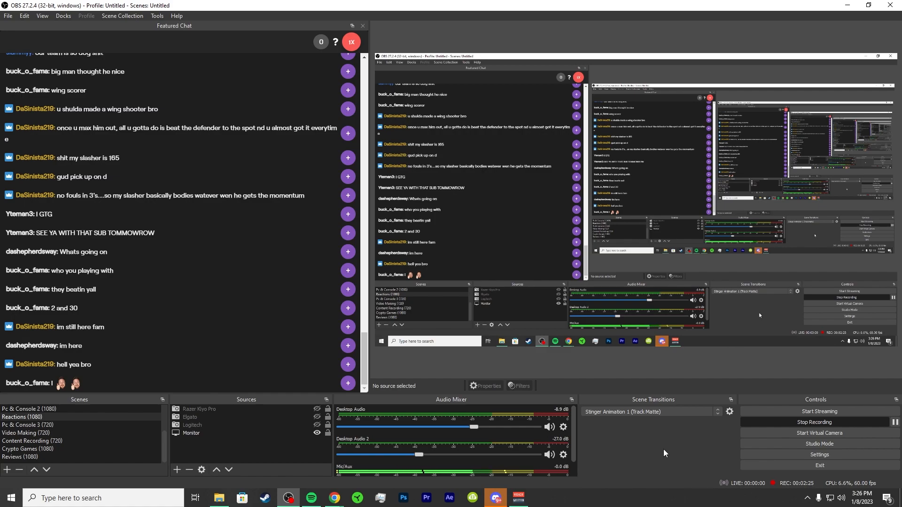
left_click(807, 454)
right_click(841, 497)
left_click(827, 474)
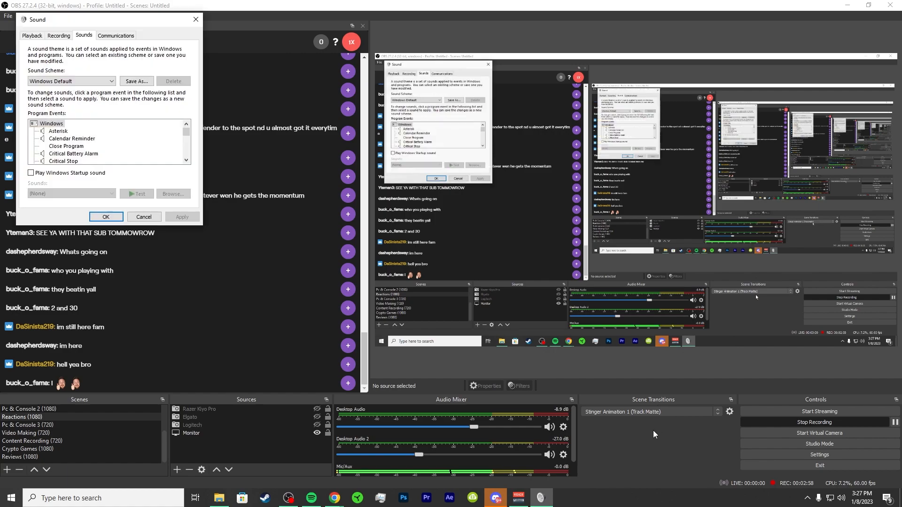
left_click_drag(92, 14, 505, 115)
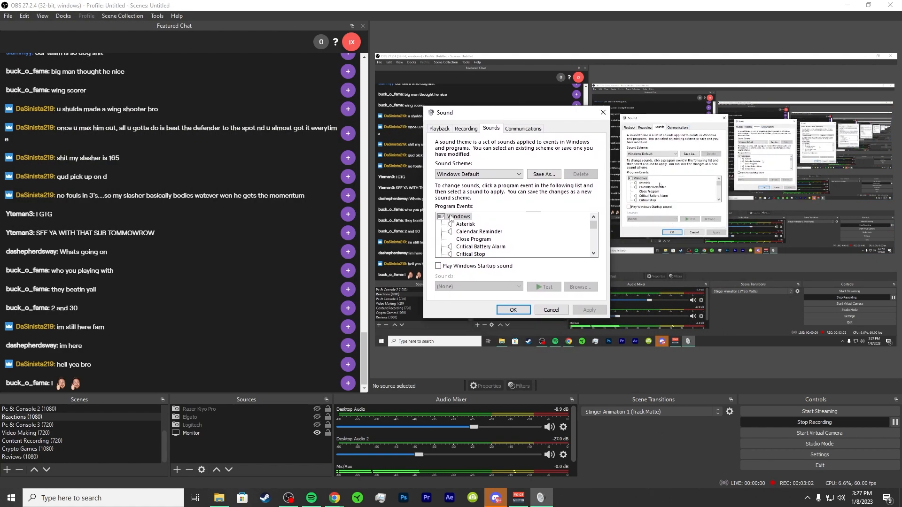
Step: Open the advanced properties of the VoiceMeeter Output recording device to view its default format
left_click(466, 129)
scroll(494, 235, "down", 3)
scroll(493, 238, "down", 3)
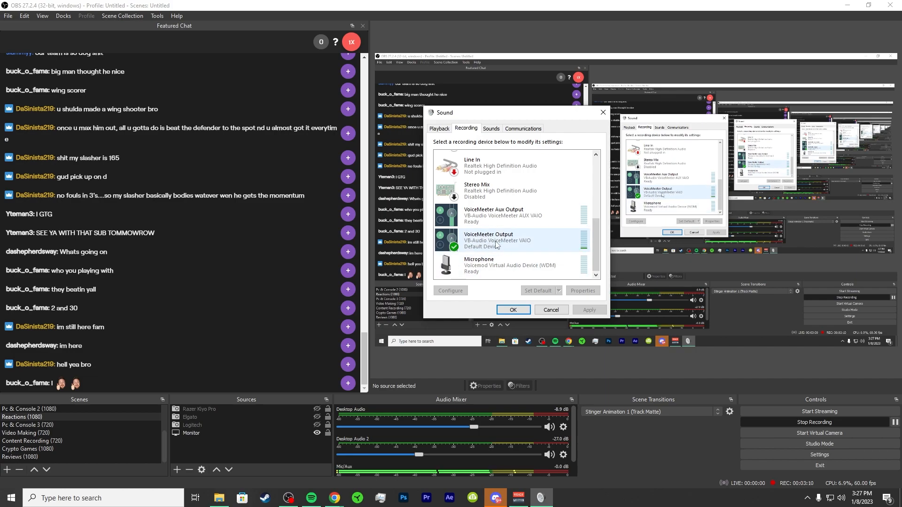
right_click(507, 240)
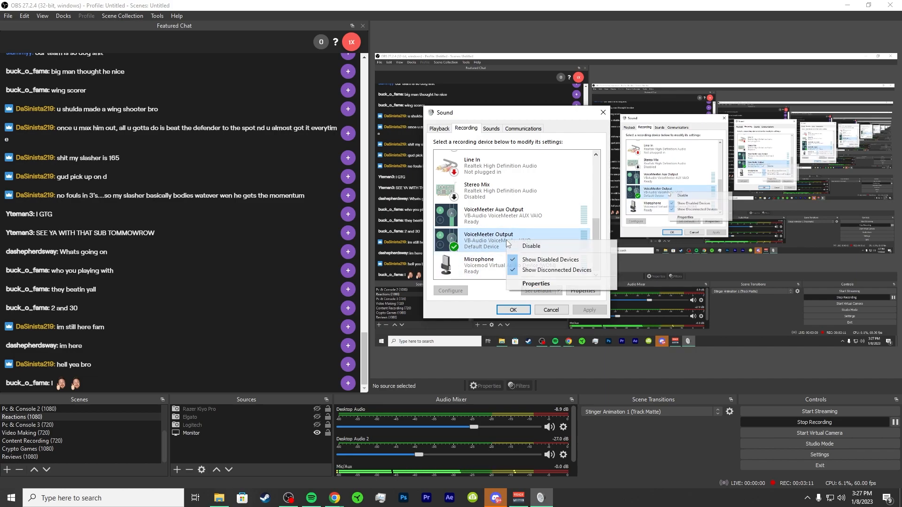
left_click(550, 283)
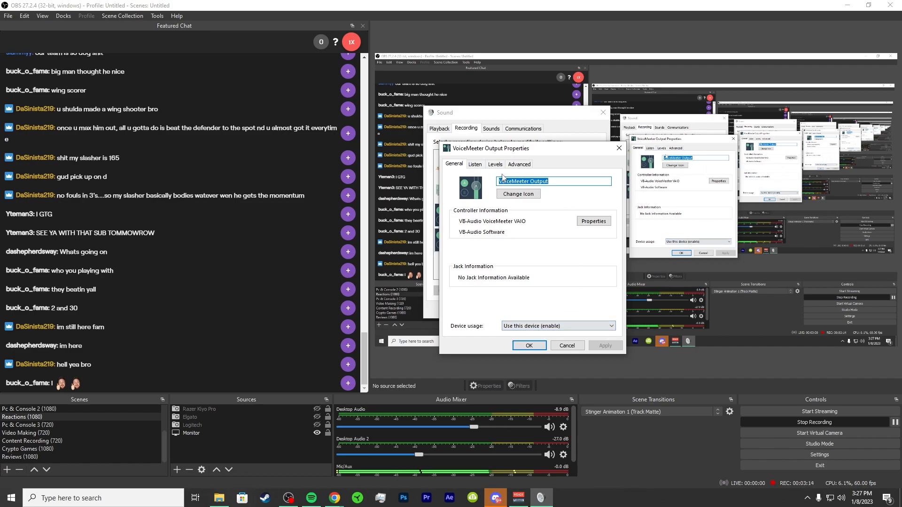
left_click(519, 167)
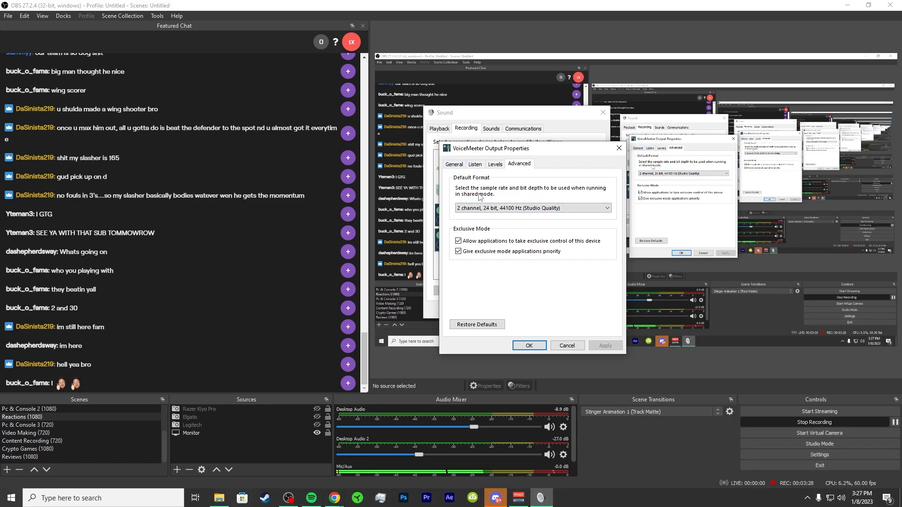
Step: Try to apply 2 channel, 24 bit, 48000 Hz (Studio Quality) as the VoiceMeeter Output default format, and cancel out of the sound dialogs
left_click(516, 206)
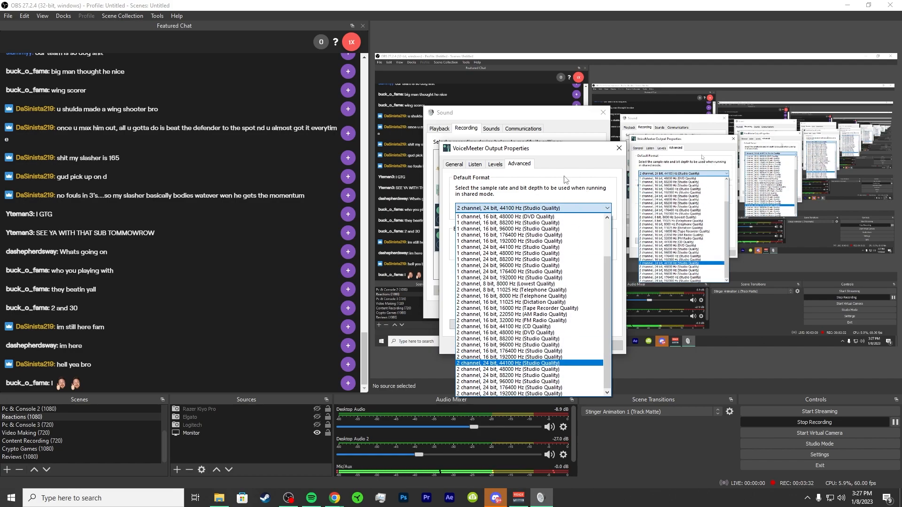
left_click(516, 370)
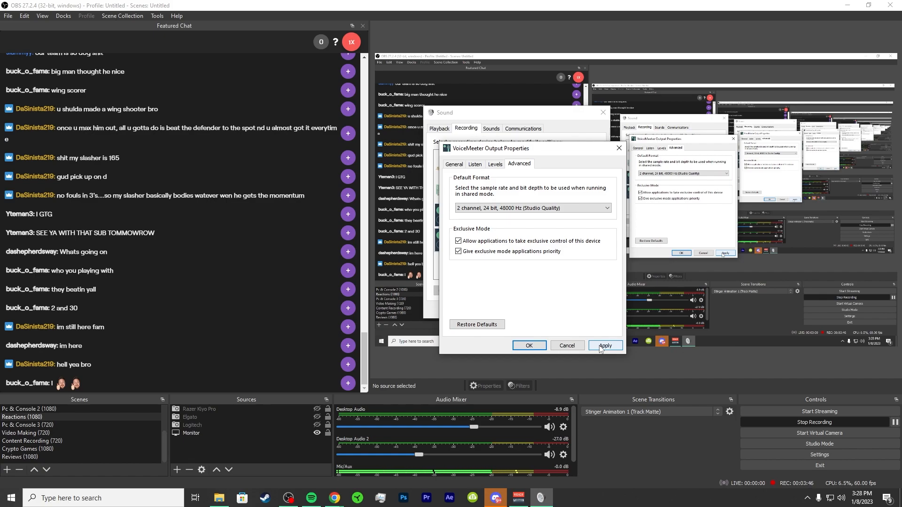
left_click(600, 346)
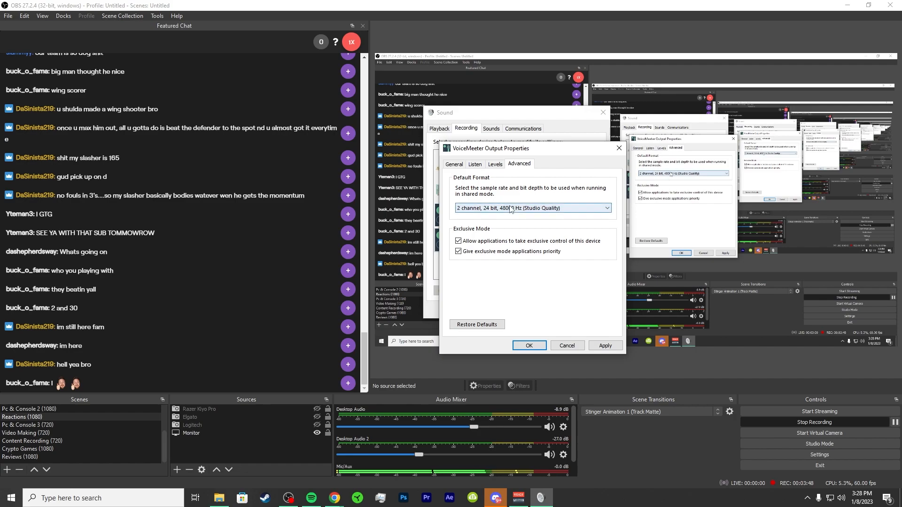
left_click(511, 209)
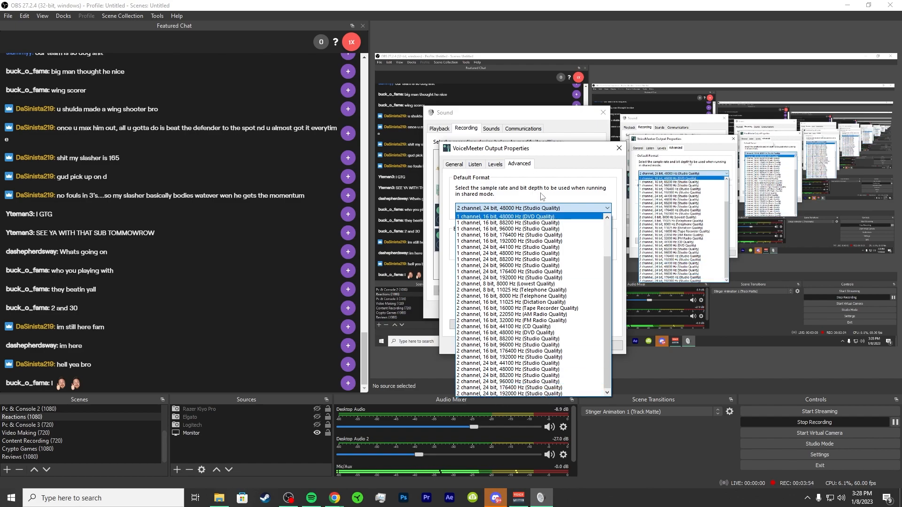
left_click(534, 198)
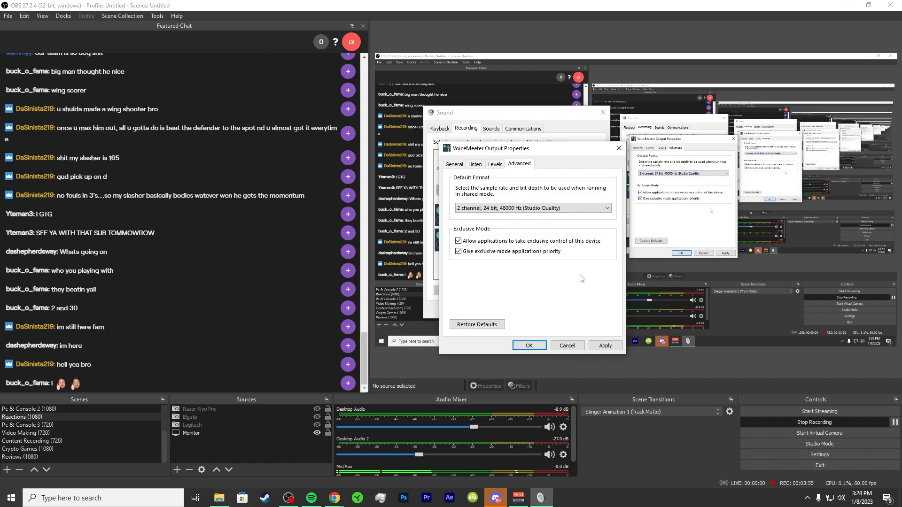
left_click(603, 346)
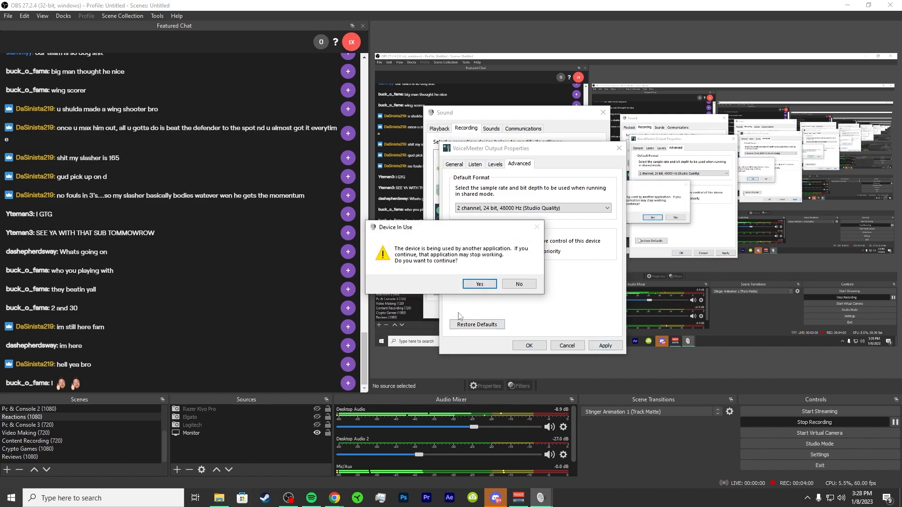
left_click(519, 285)
left_click(605, 346)
left_click(520, 285)
left_click(567, 346)
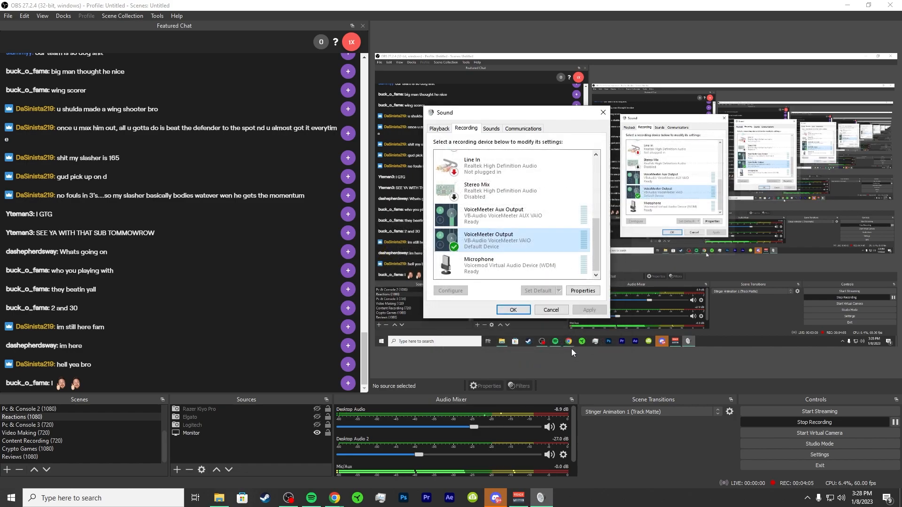
left_click(553, 310)
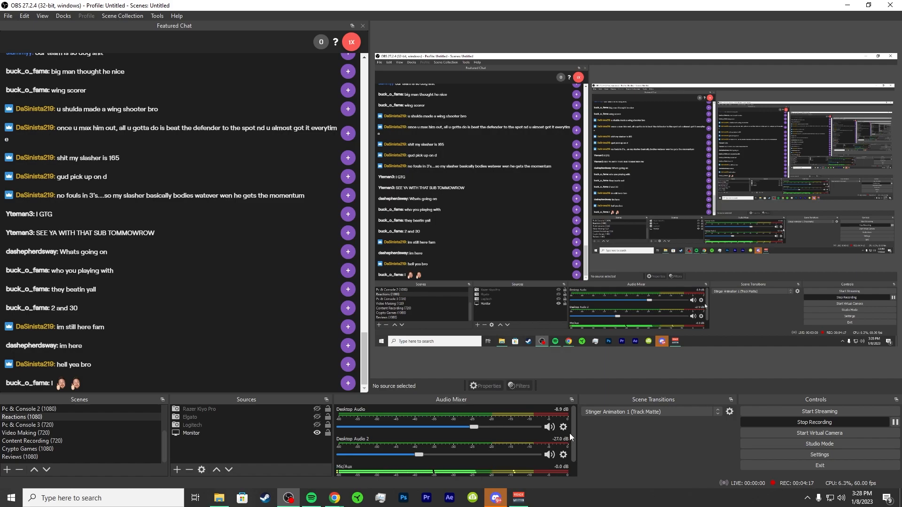
Step: Check the sync offsets of the desktop and microphone audio in the Advanced Audio Properties and close them
left_click(47, 450)
left_click(563, 455)
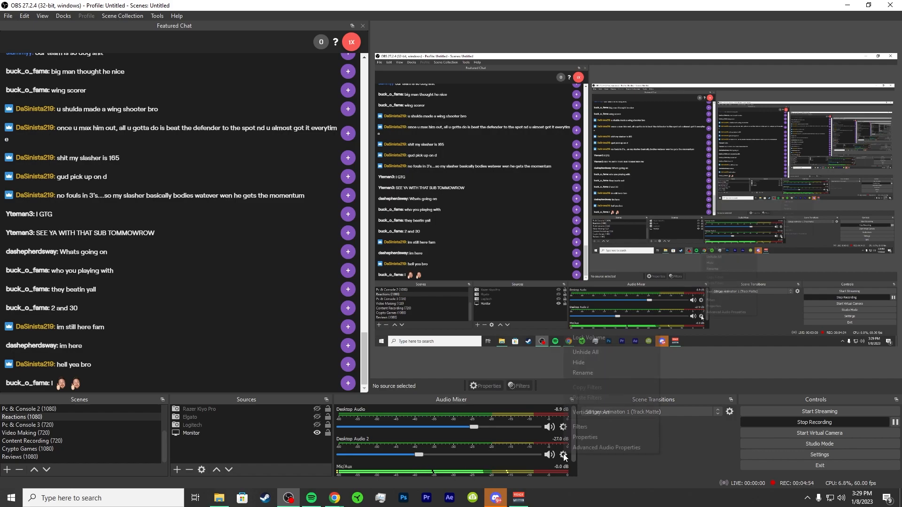
left_click(610, 449)
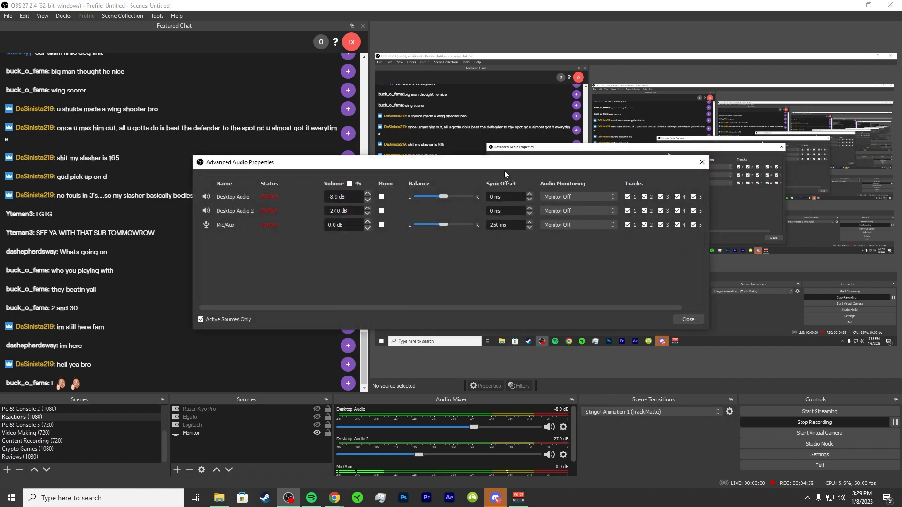
left_click_drag(476, 165, 459, 201)
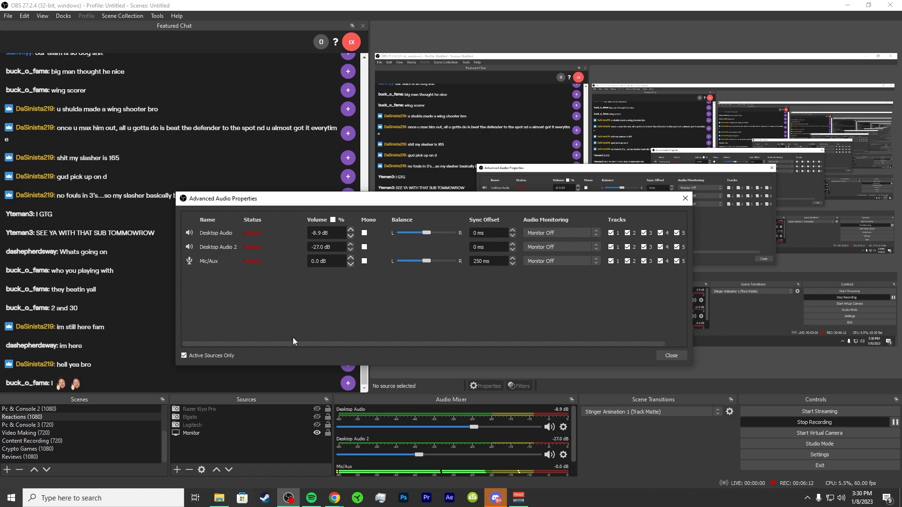
left_click(663, 355)
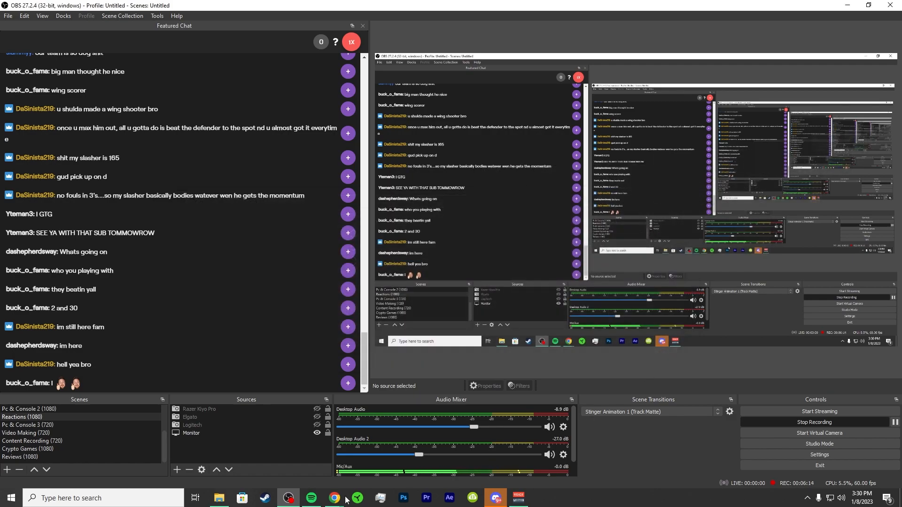
Step: Play the video "TEST VIDEO for sync offset" from the Desktop folder and close the player
left_click(219, 498)
scroll(232, 363, "down", 15)
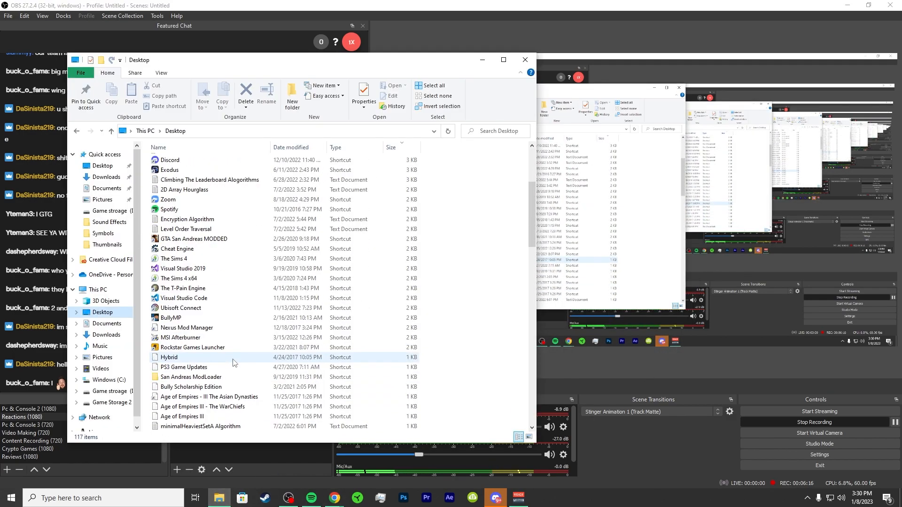
scroll(234, 364, "up", 15)
left_click(171, 161)
double_click(173, 161)
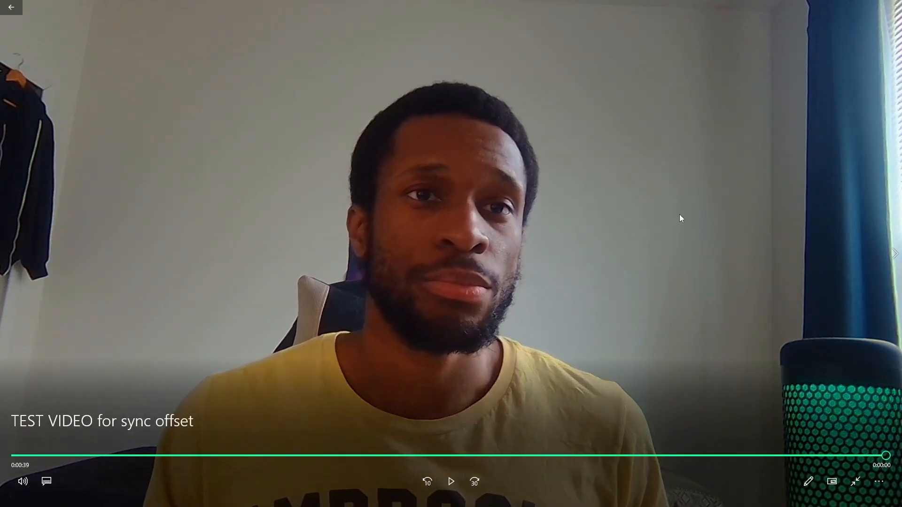
left_click(893, 5)
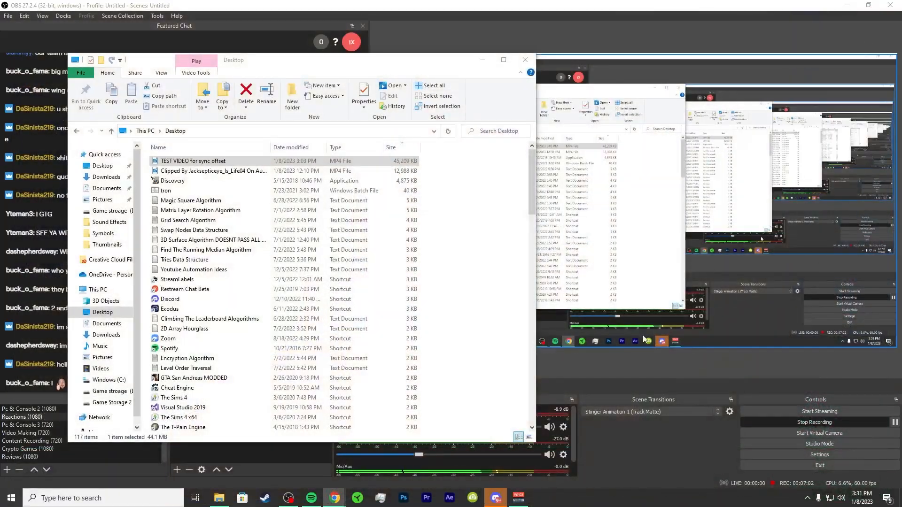
Step: Return to OBS, check the sample rate, channels and global audio devices in the audio settings, and close the settings
left_click(606, 447)
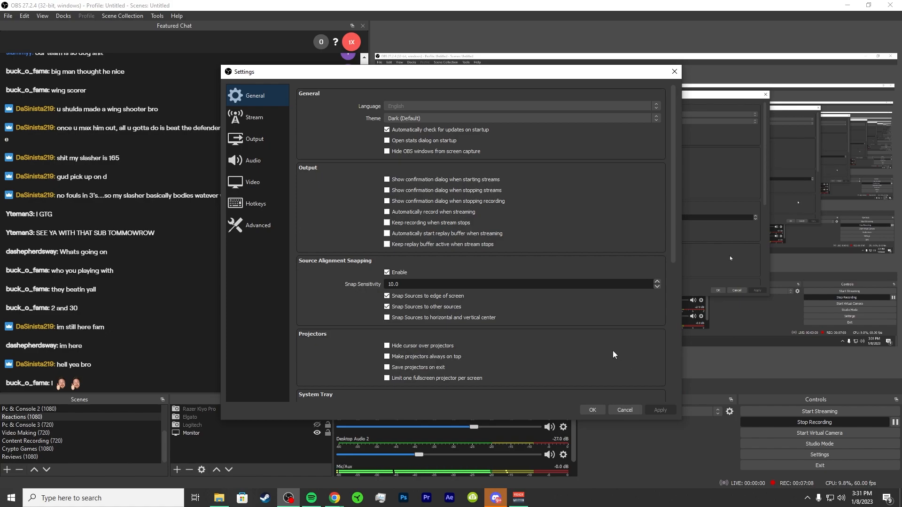
left_click(264, 159)
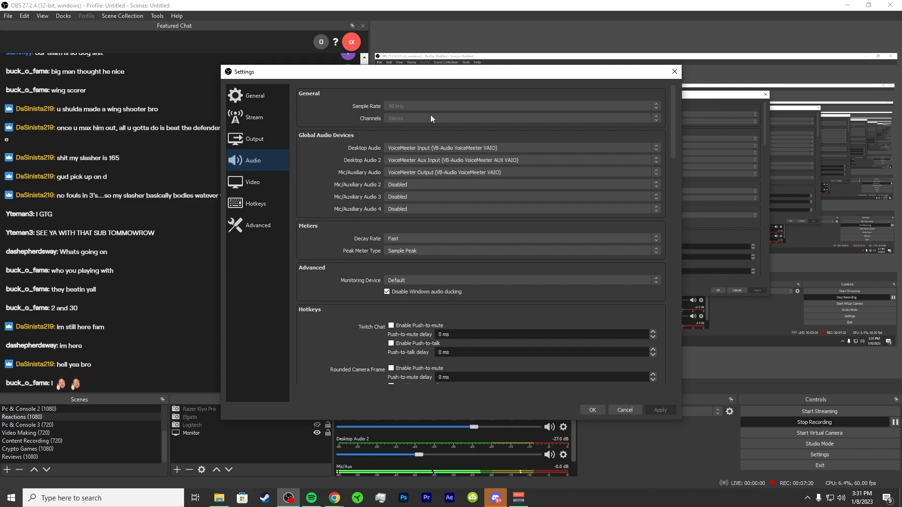
scroll(391, 185, "down", 1)
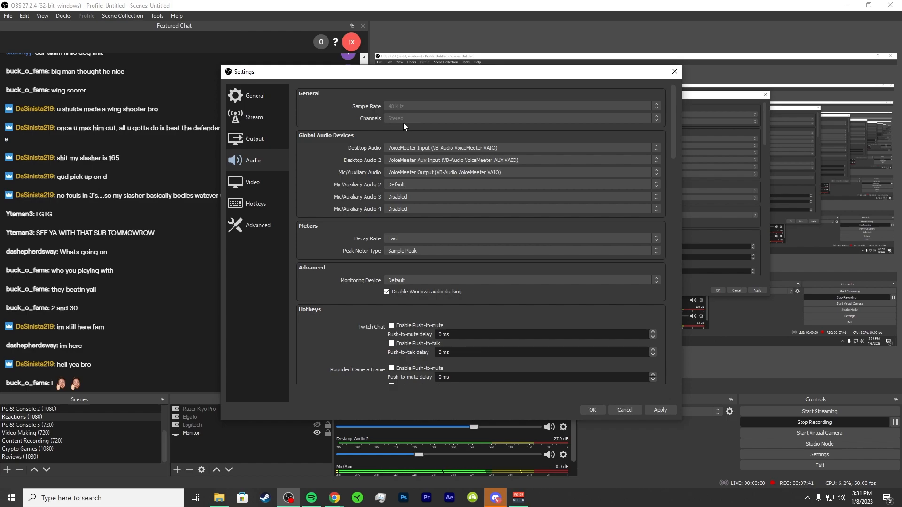
left_click(592, 410)
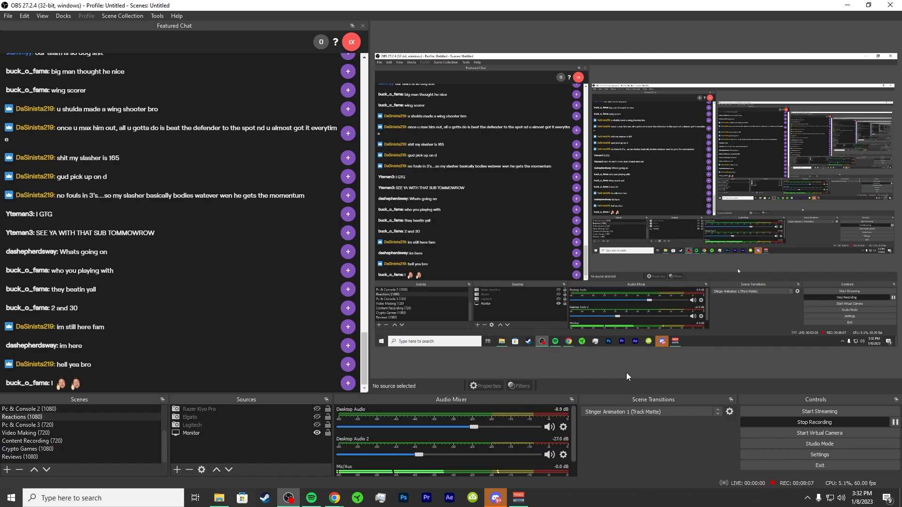
Step: Look over the Mic/Aux sync offset once more in the Advanced Audio Properties and close the window
left_click(563, 454)
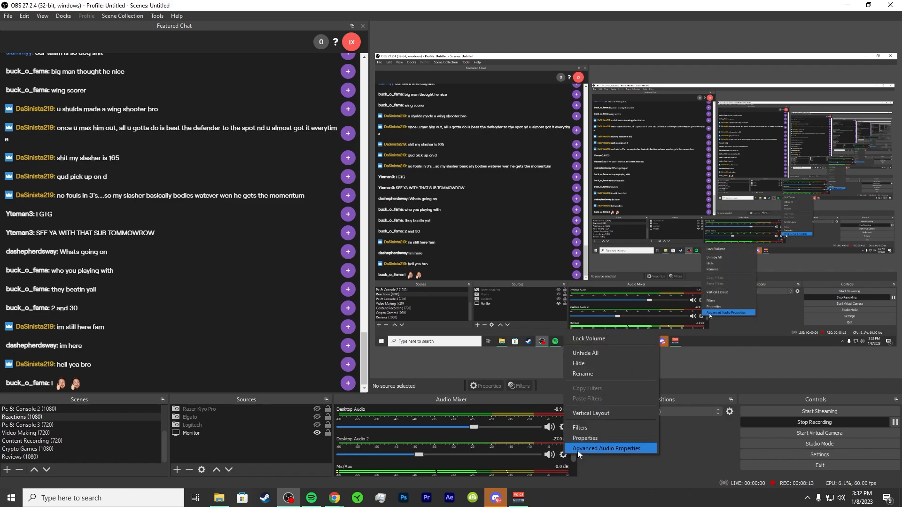
left_click(578, 450)
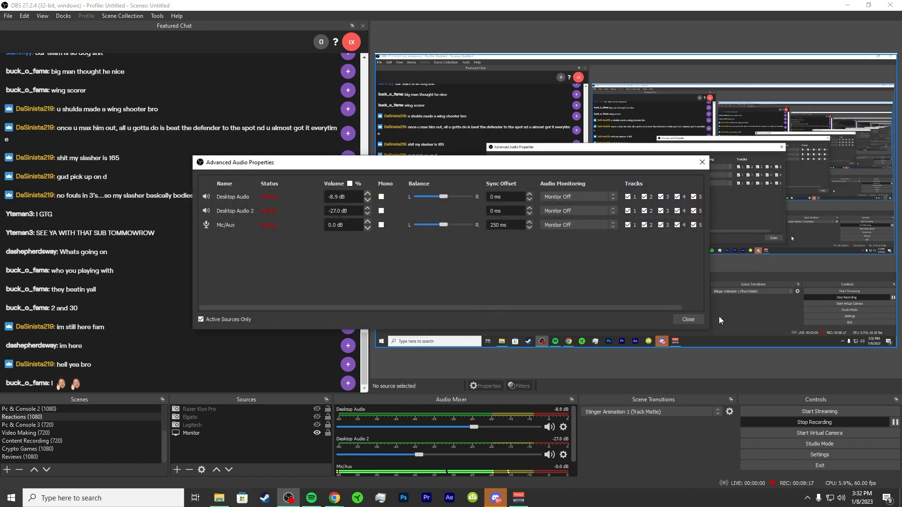
left_click(702, 163)
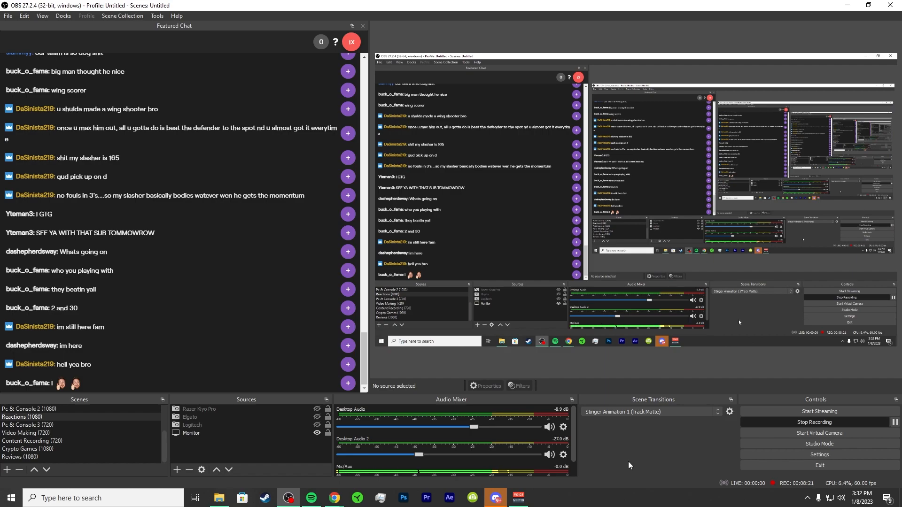
Step: Review the Advanced Audio Properties in the Crypto Games (1080) scene and switch to the Reviews (1080) scene
left_click(61, 449)
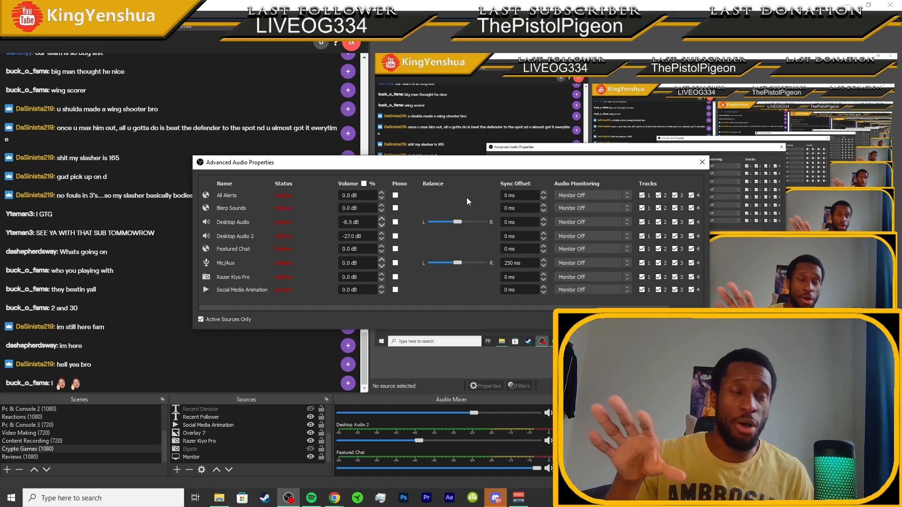
left_click(700, 163)
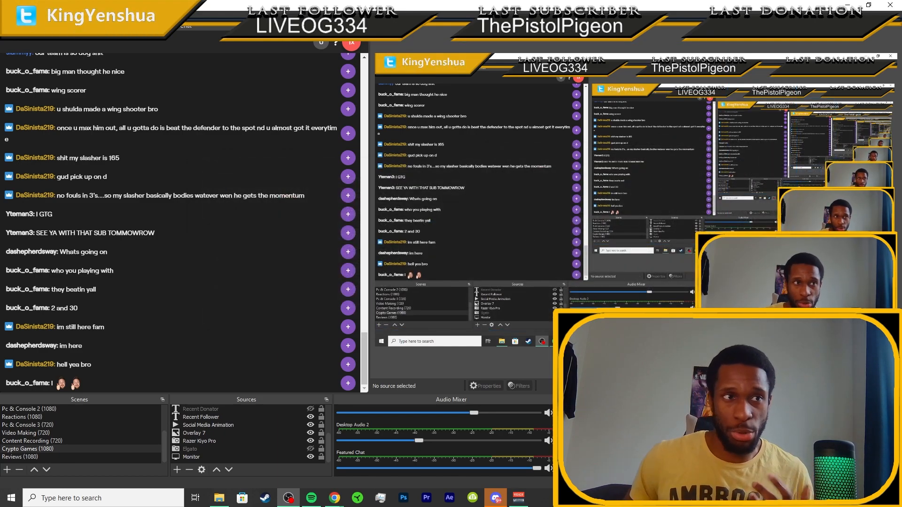
left_click(20, 457)
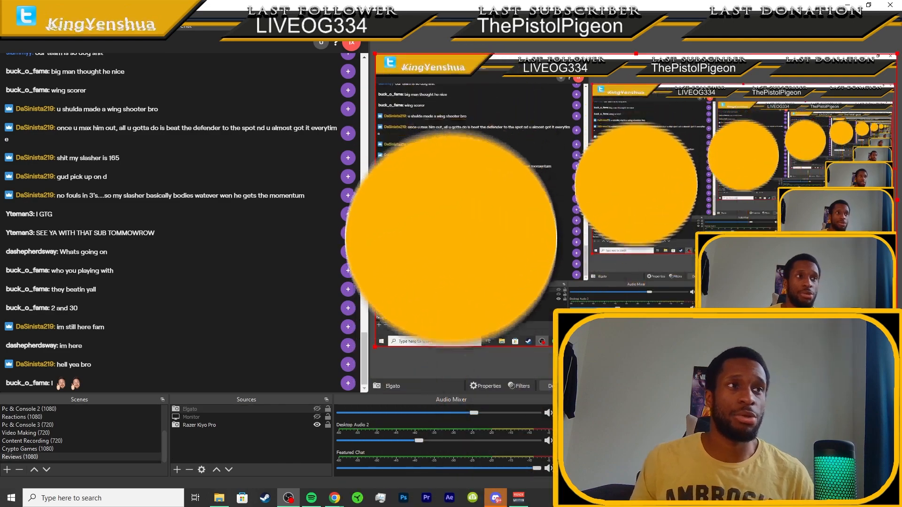